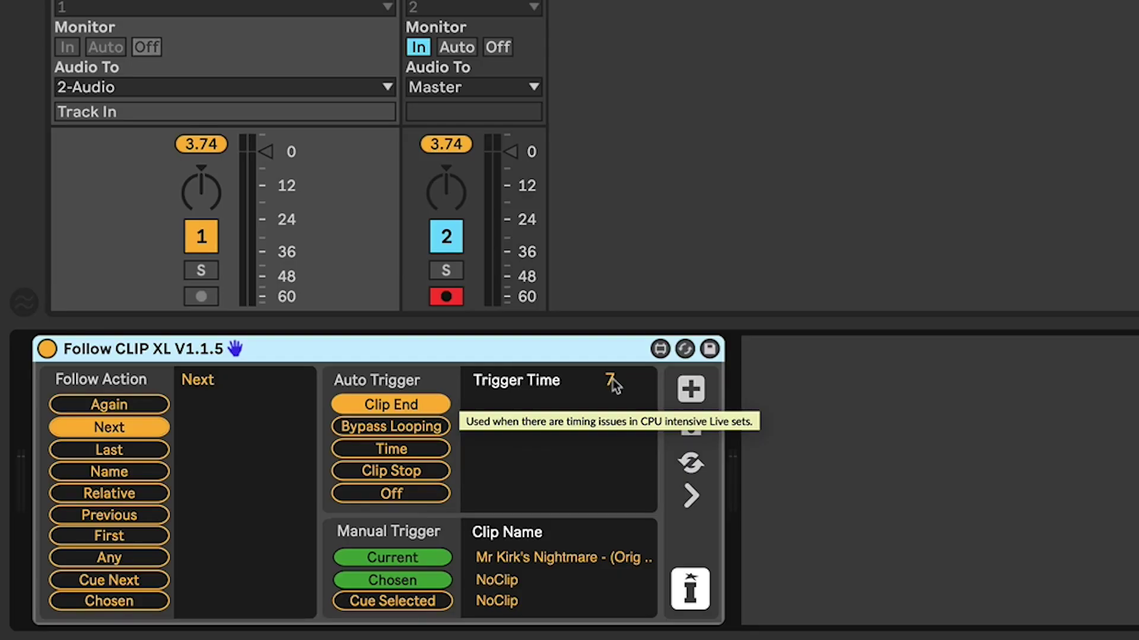
# Set the Trigger Time of the Follow CLIP XL device to 3.
pyautogui.click(614, 386)
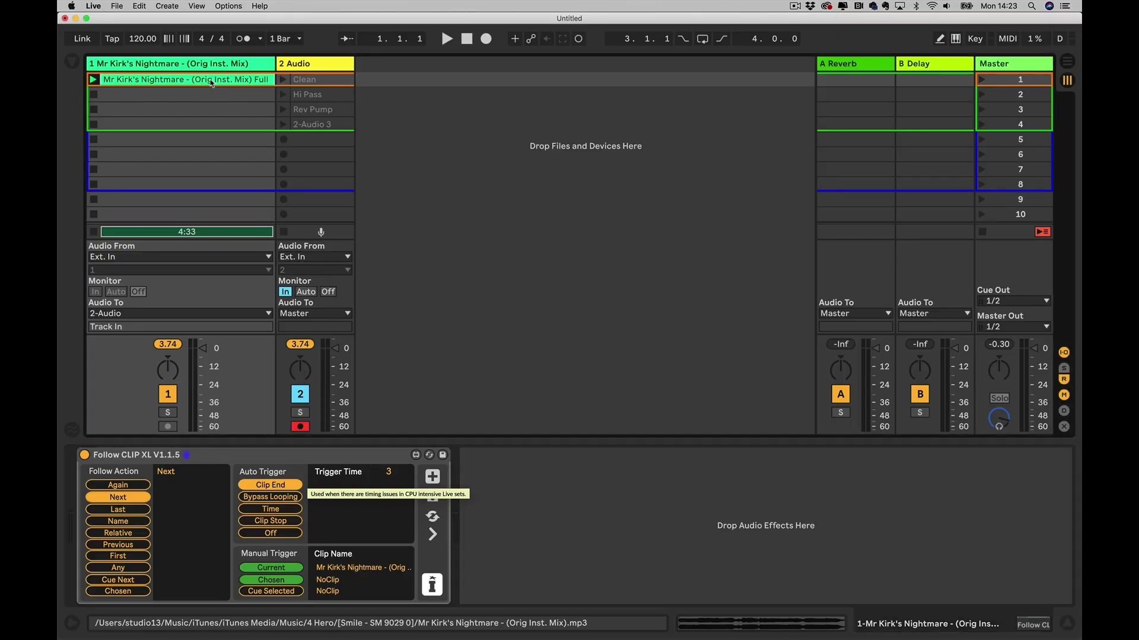
# Place the full Mr Kirk's Nightmare session clip at bar 1 of the first arrangement track and return playback to the arrangement.
pyautogui.press('Tab')
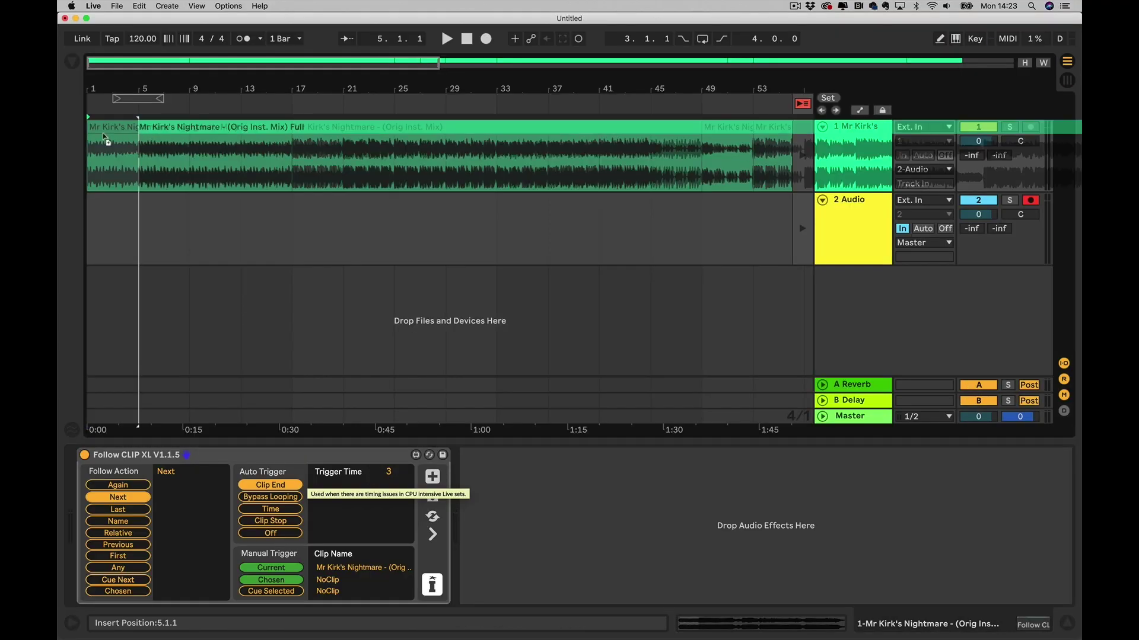
pyautogui.click(92, 135)
pyautogui.press('super+j')
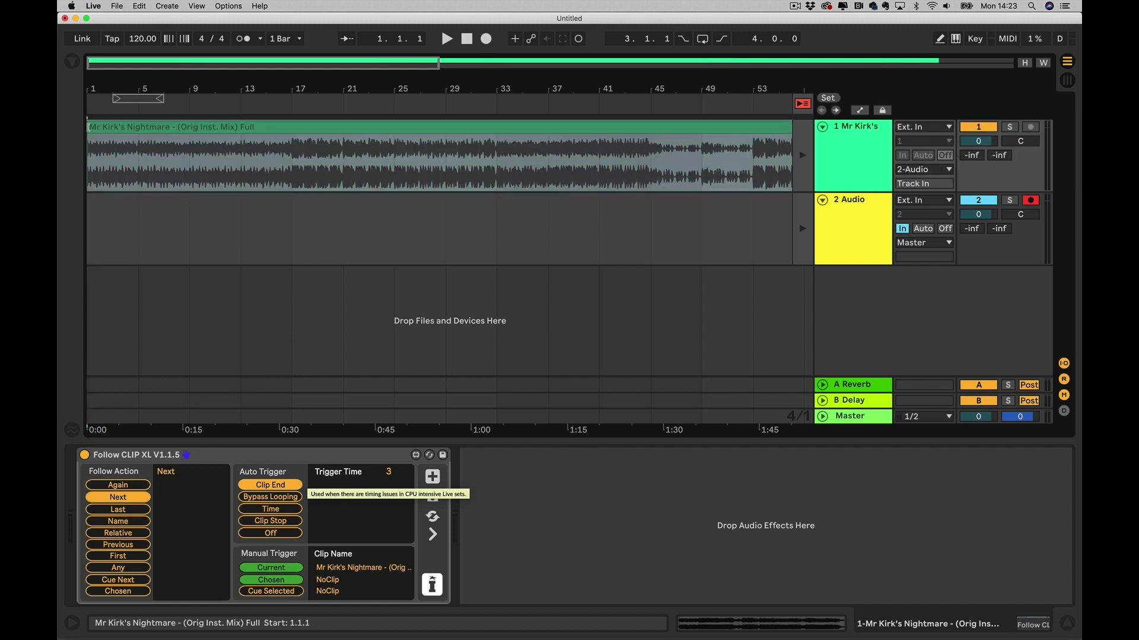
pyautogui.click(802, 104)
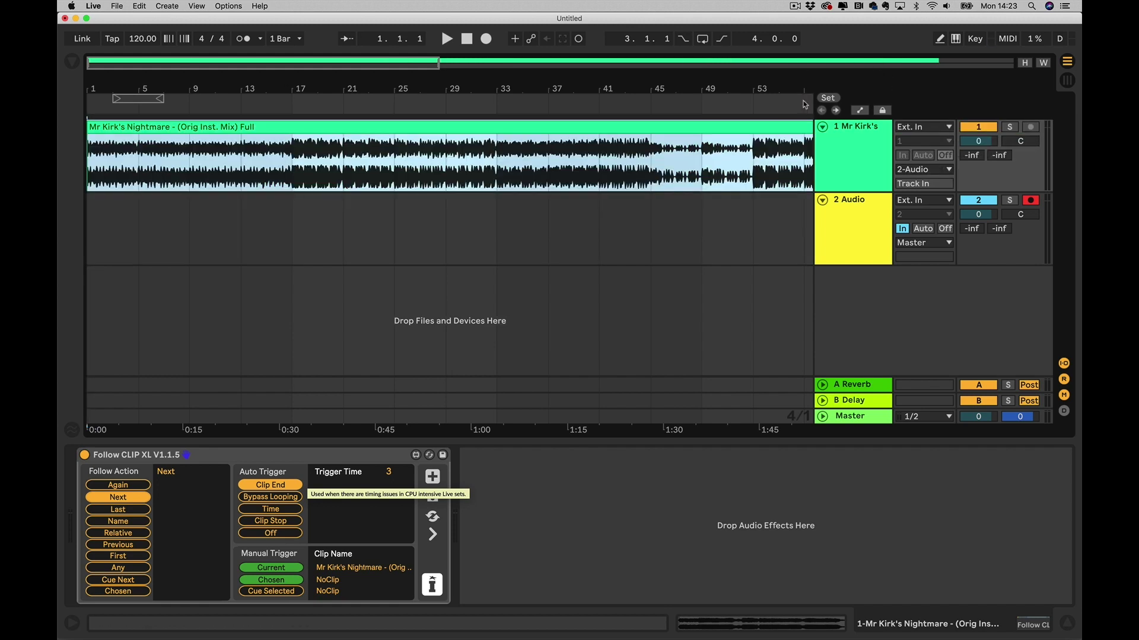
# Choose a fixed 4-bar grid for the arrangement.
pyautogui.click(263, 211)
pyautogui.rightClick(263, 211)
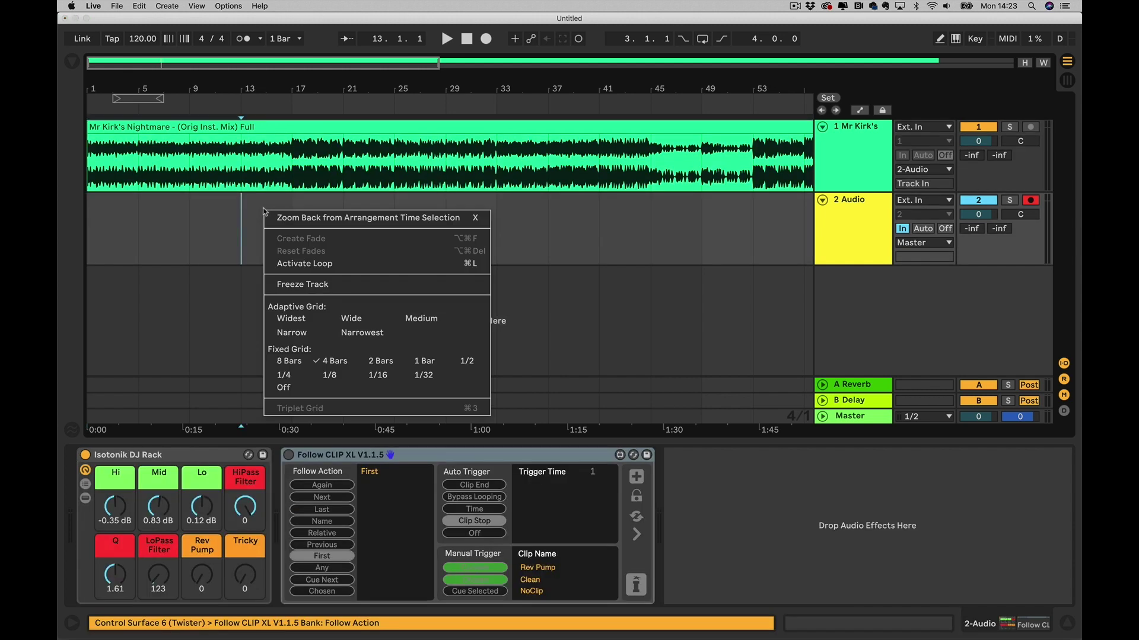
pyautogui.click(337, 364)
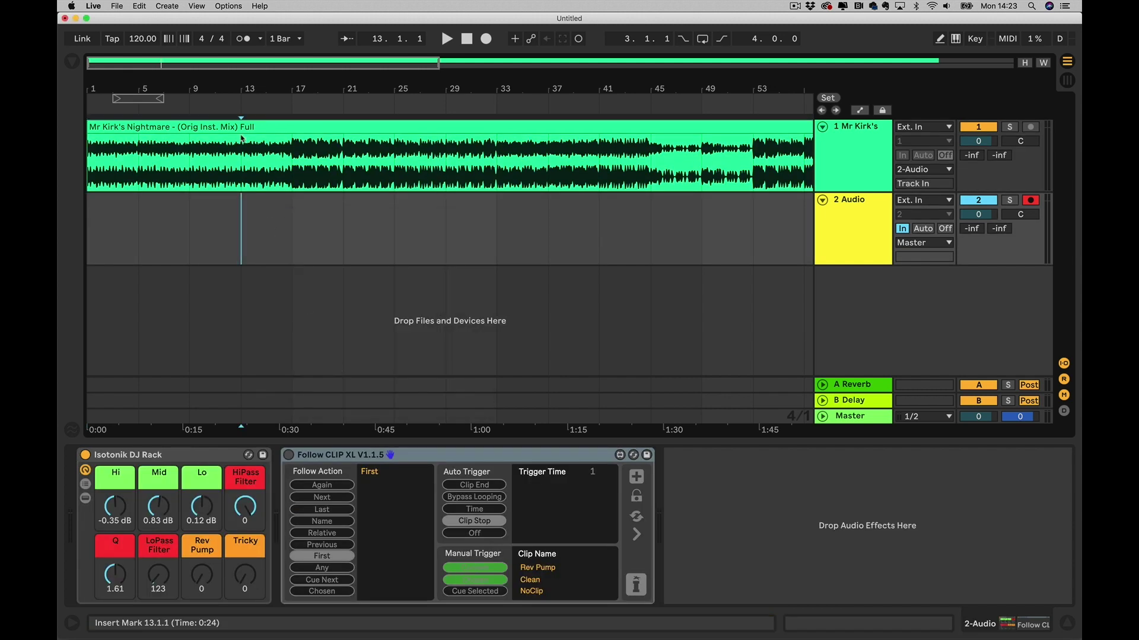
# Open the arrangement clip's sample and examine the warp options for the marker on its first beat.
pyautogui.doubleClick(247, 188)
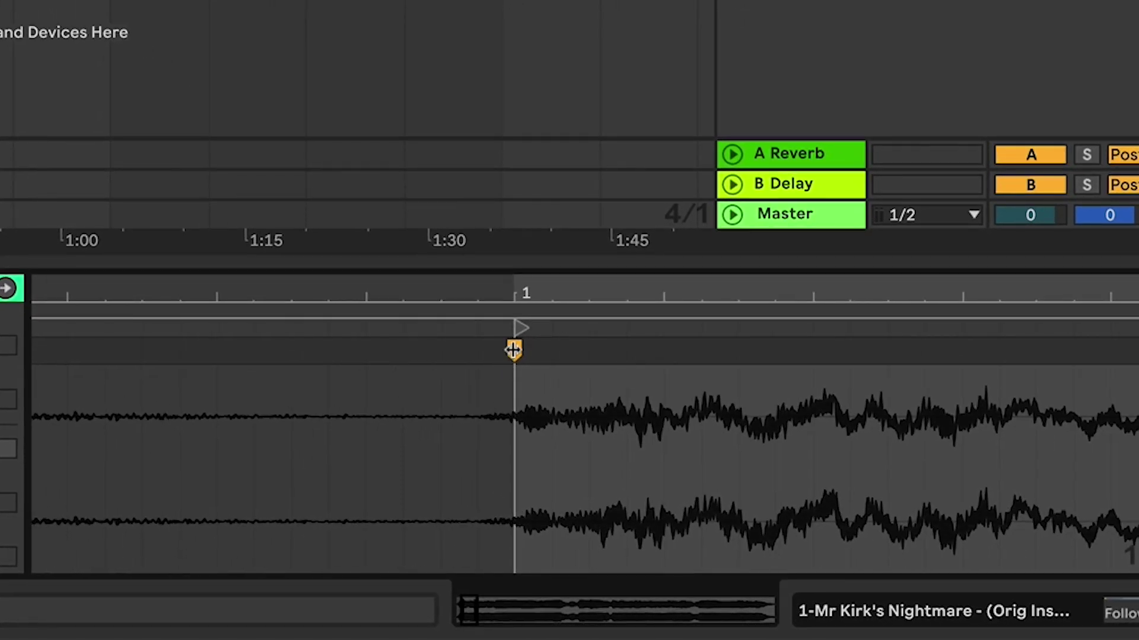
pyautogui.rightClick(513, 350)
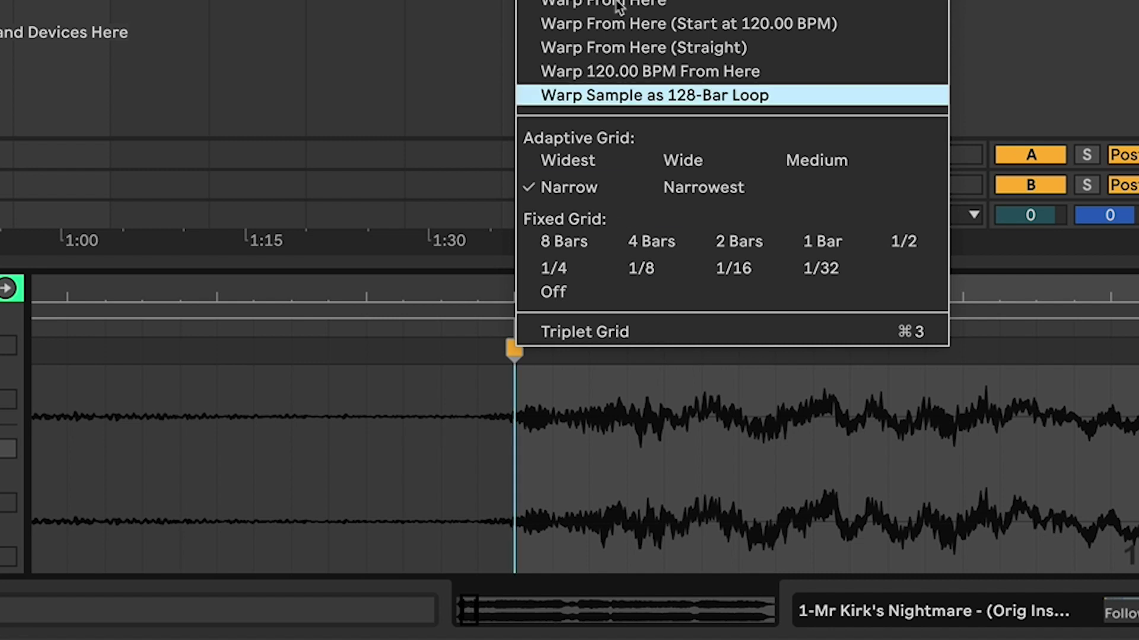
pyautogui.press('Escape')
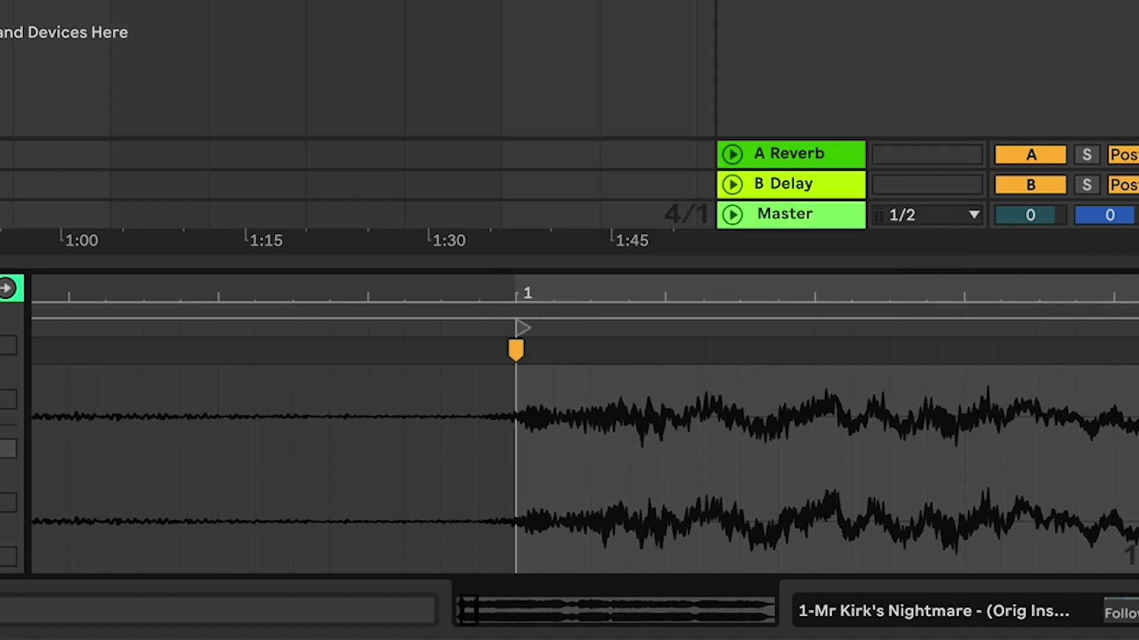
pyautogui.rightClick(515, 350)
pyautogui.press('Escape')
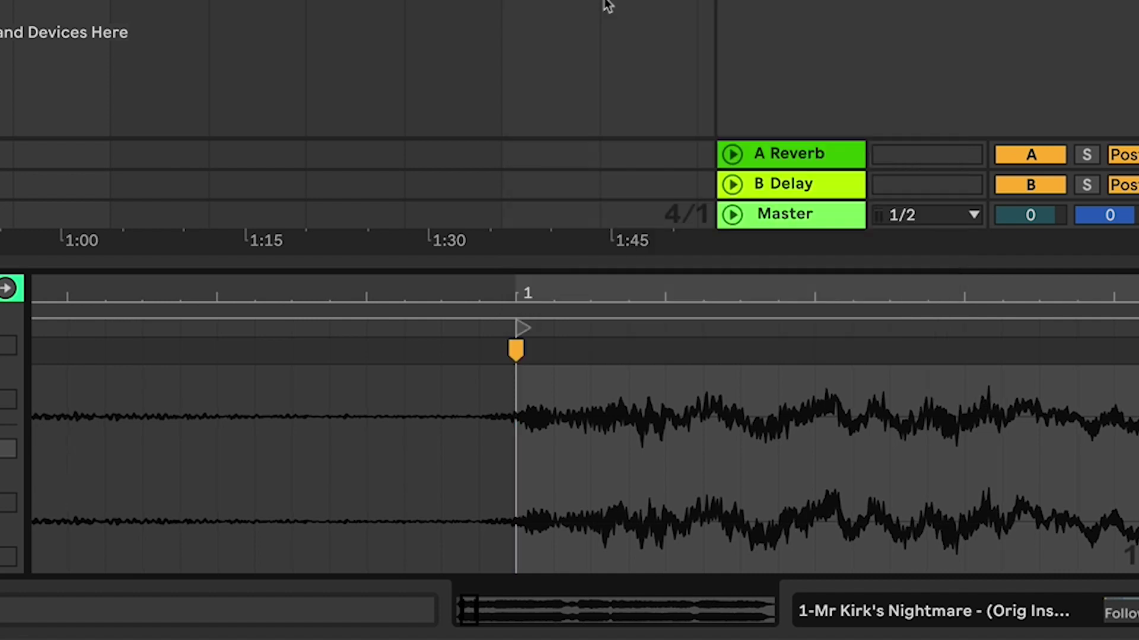
# Align the sample to the grid with warp markers on the transients at bars 53, 105 and 129.
pyautogui.moveTo(571, 291); pyautogui.dragTo(46, 292)
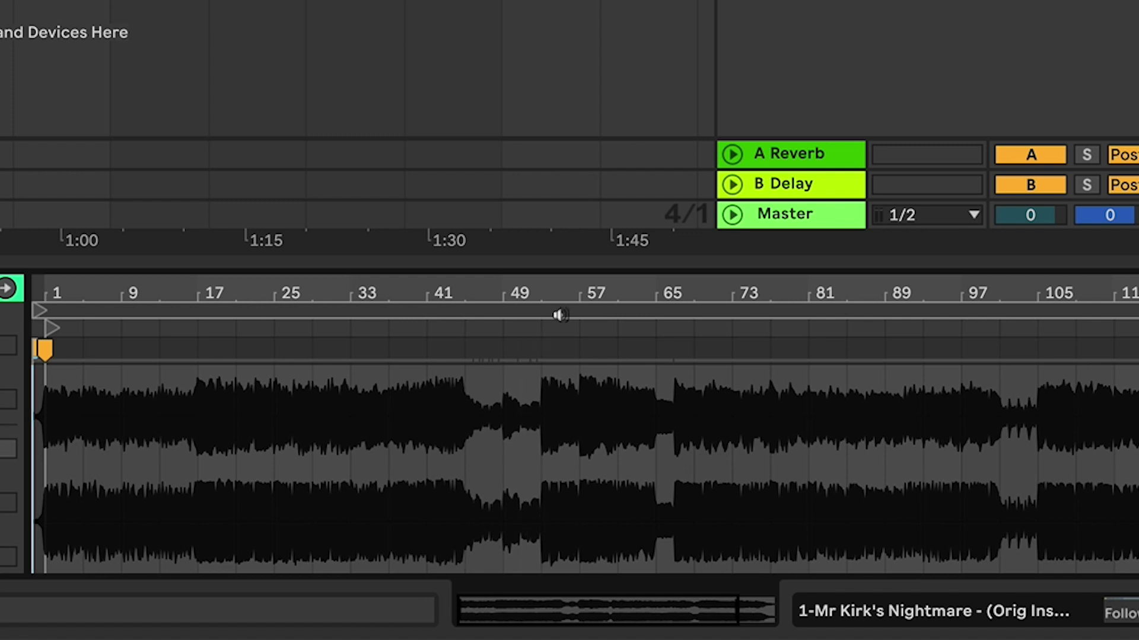
pyautogui.moveTo(550, 289); pyautogui.dragTo(545, 291)
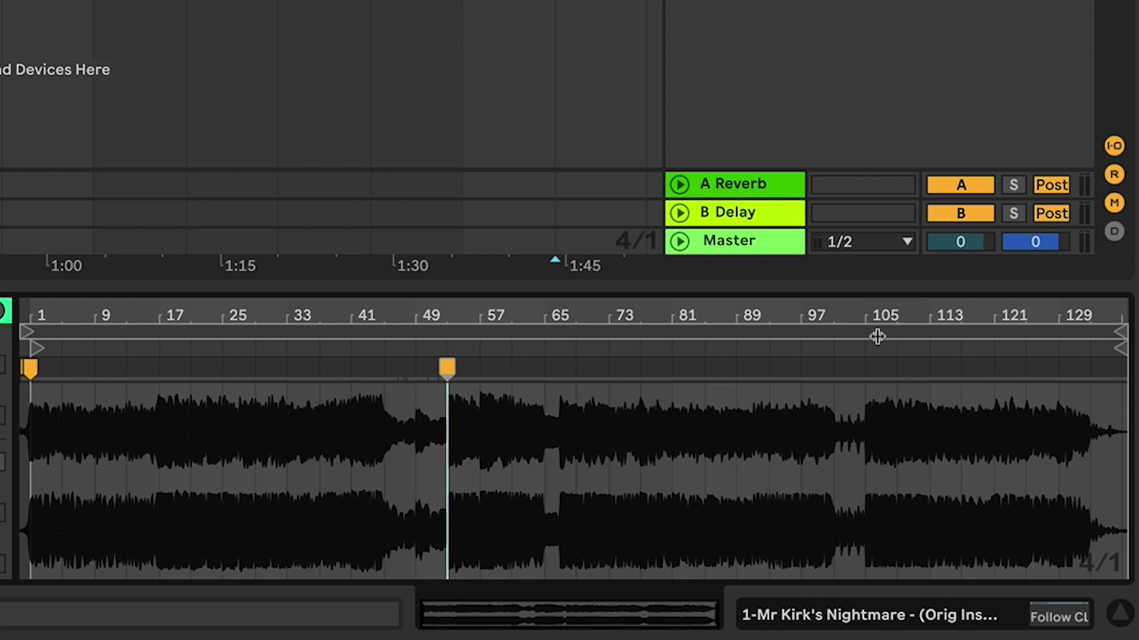
pyautogui.scroll(5, 869, 314)
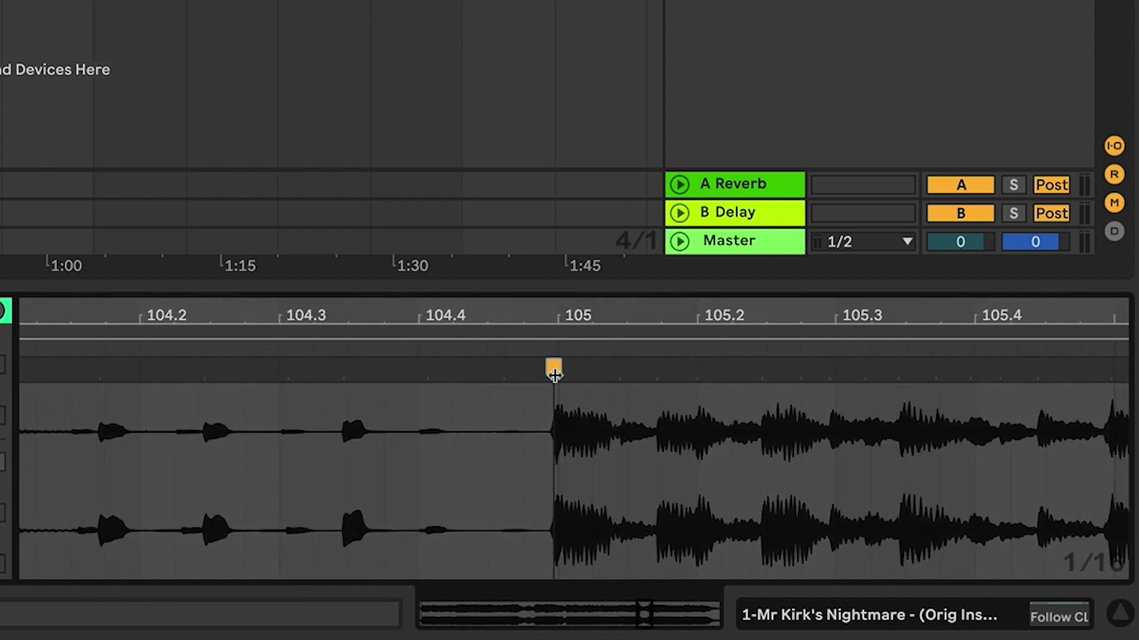
pyautogui.moveTo(553, 375); pyautogui.dragTo(561, 375)
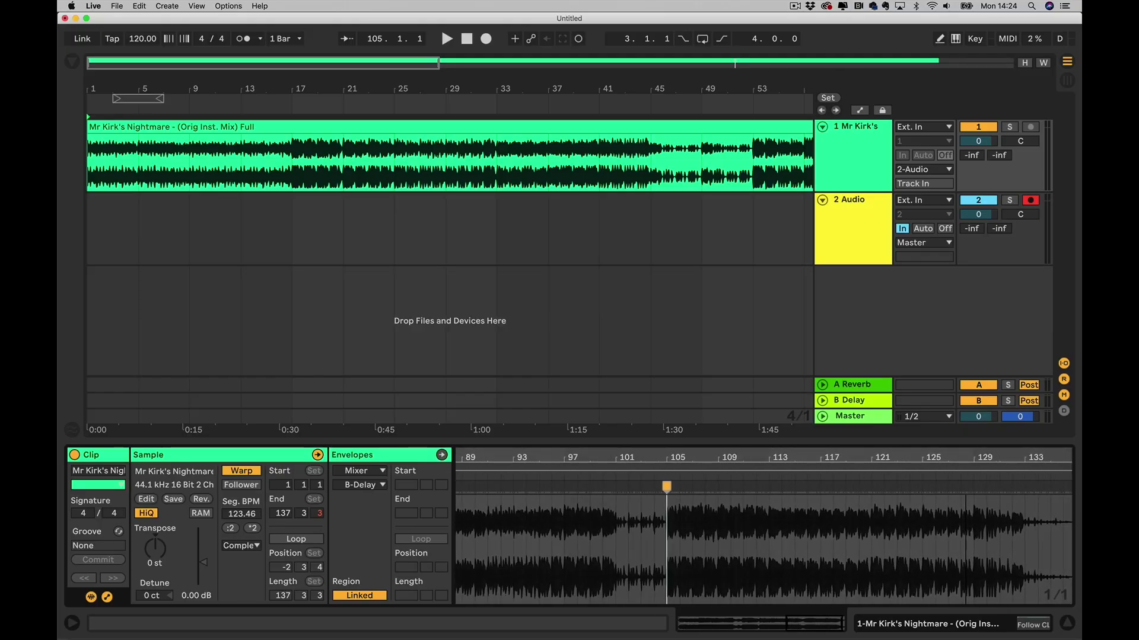
pyautogui.moveTo(966, 456); pyautogui.dragTo(966, 468)
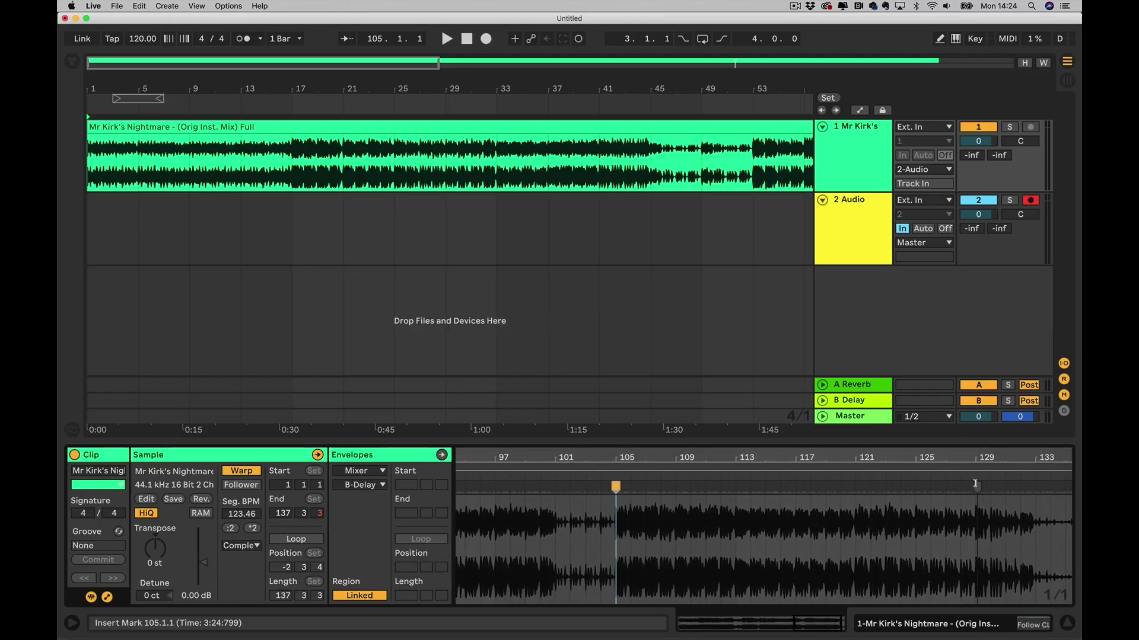
pyautogui.moveTo(966, 468); pyautogui.dragTo(934, 514)
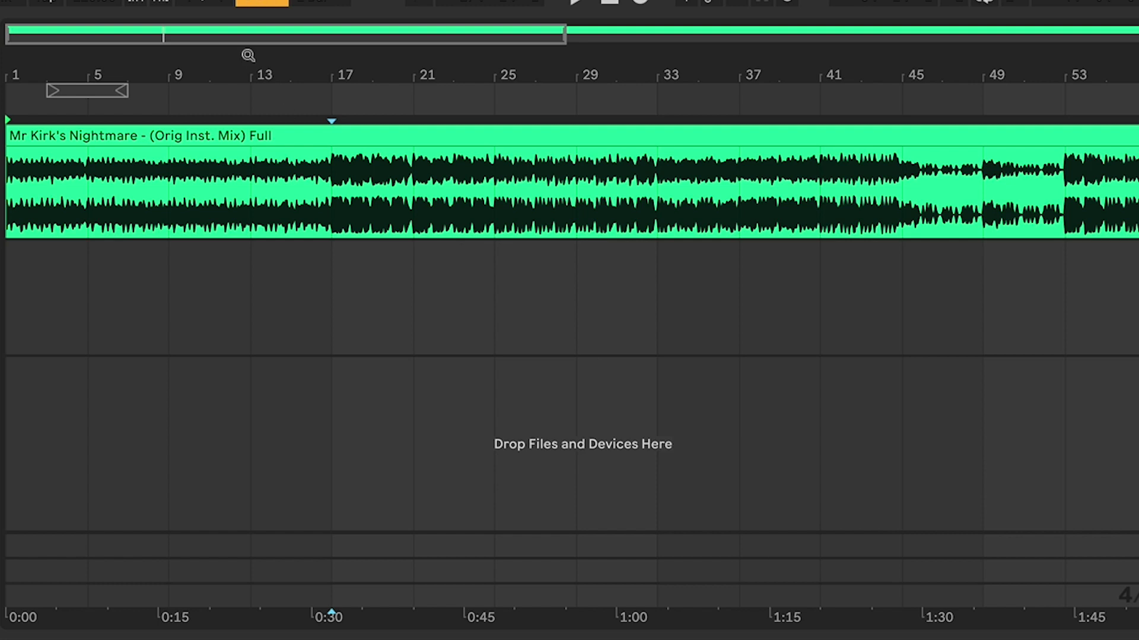
# Play the warped clip from several points between about bars 11 and 54 to check its timing against the metronome.
pyautogui.click(204, 104)
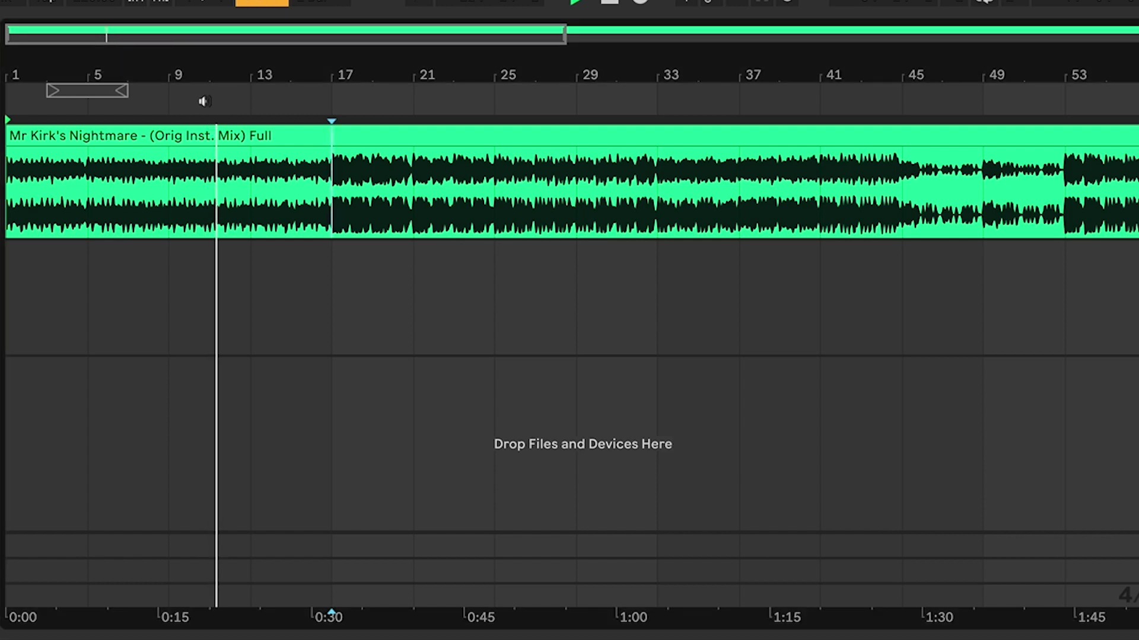
pyautogui.click(455, 104)
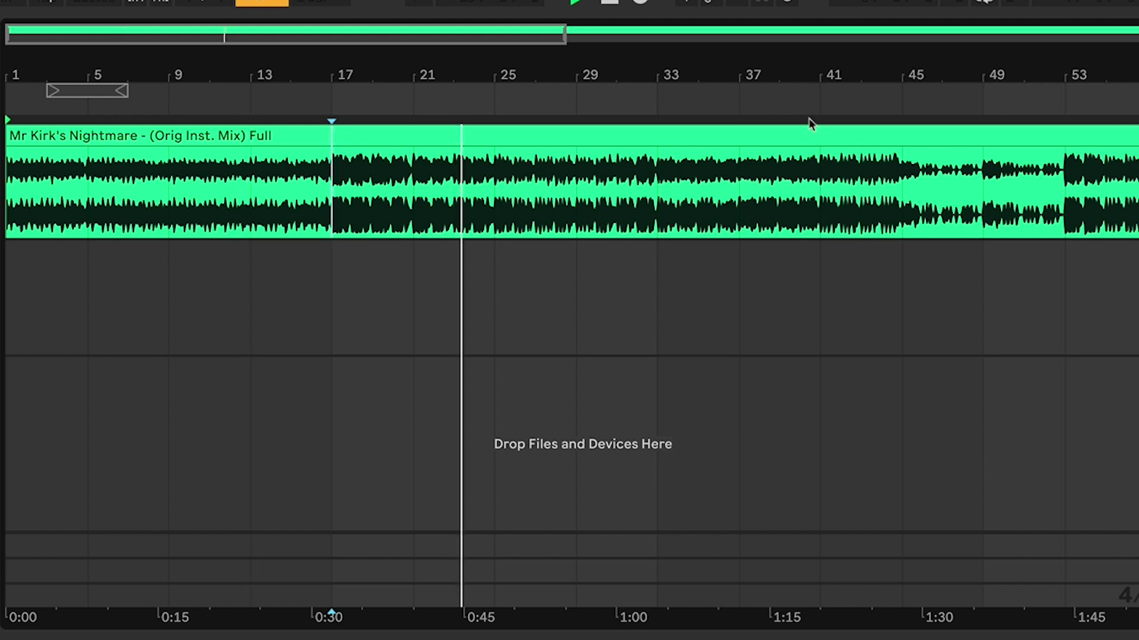
pyautogui.click(815, 100)
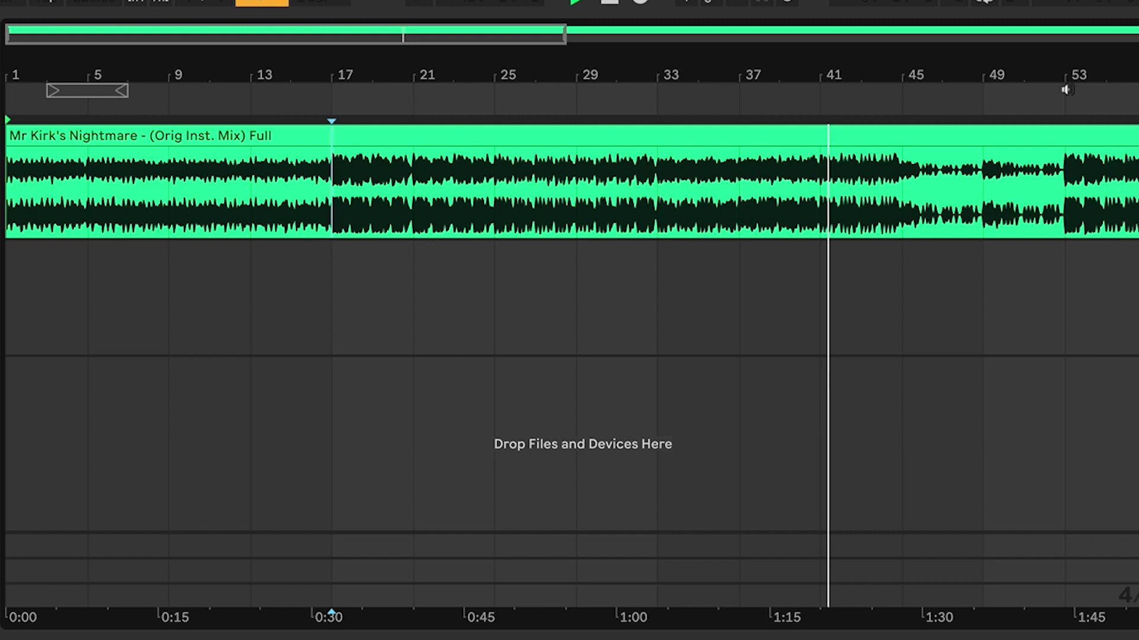
pyautogui.click(1097, 100)
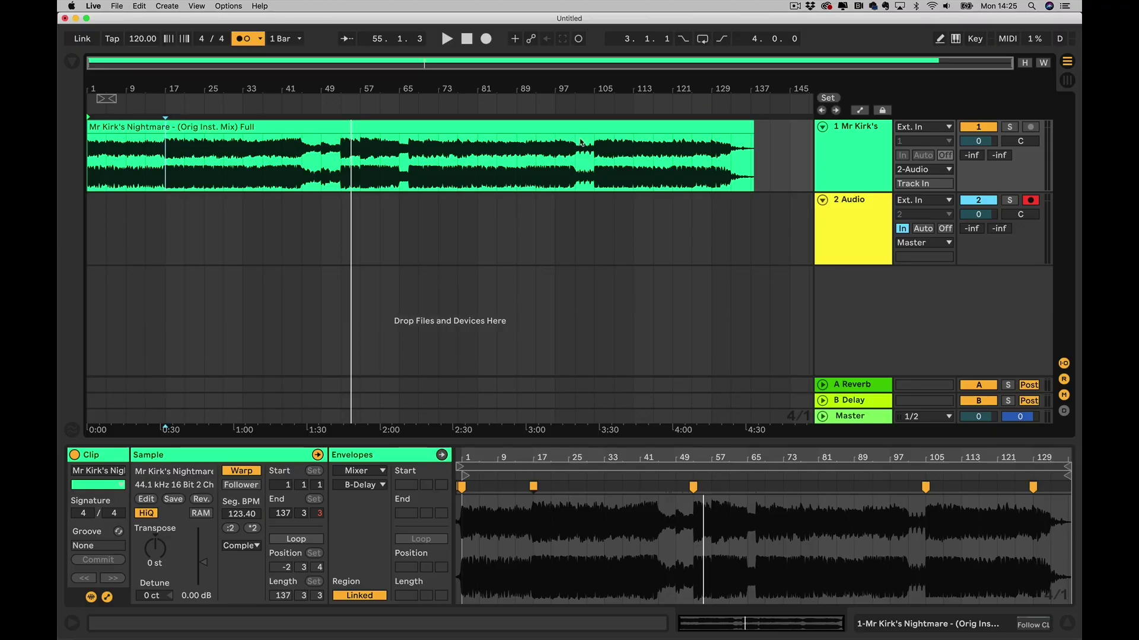
# Split the arrangement clip into seven sections at bars 17, 45, 53, 101, 105 and 129.
pyautogui.click(595, 173)
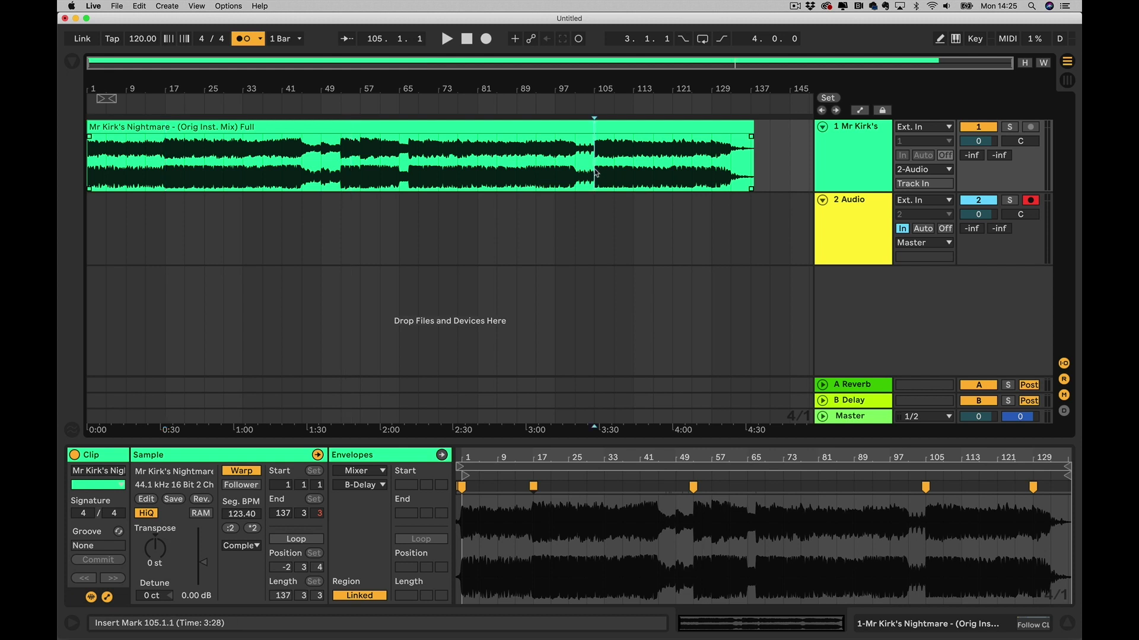
pyautogui.press('super+e')
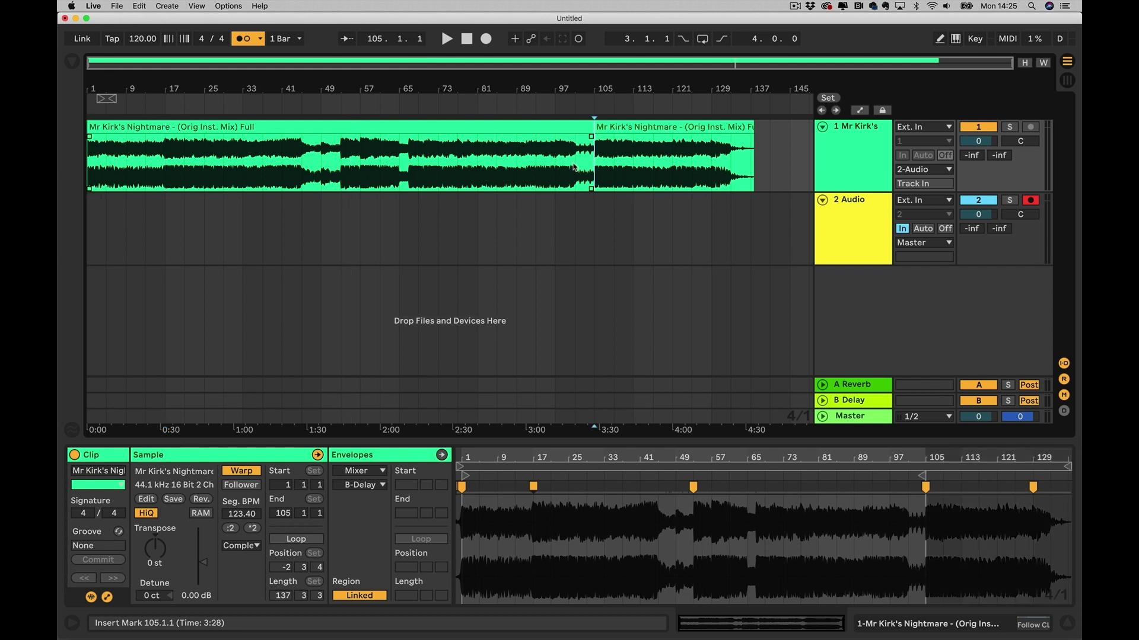
pyautogui.press('super+e')
pyautogui.click(340, 166)
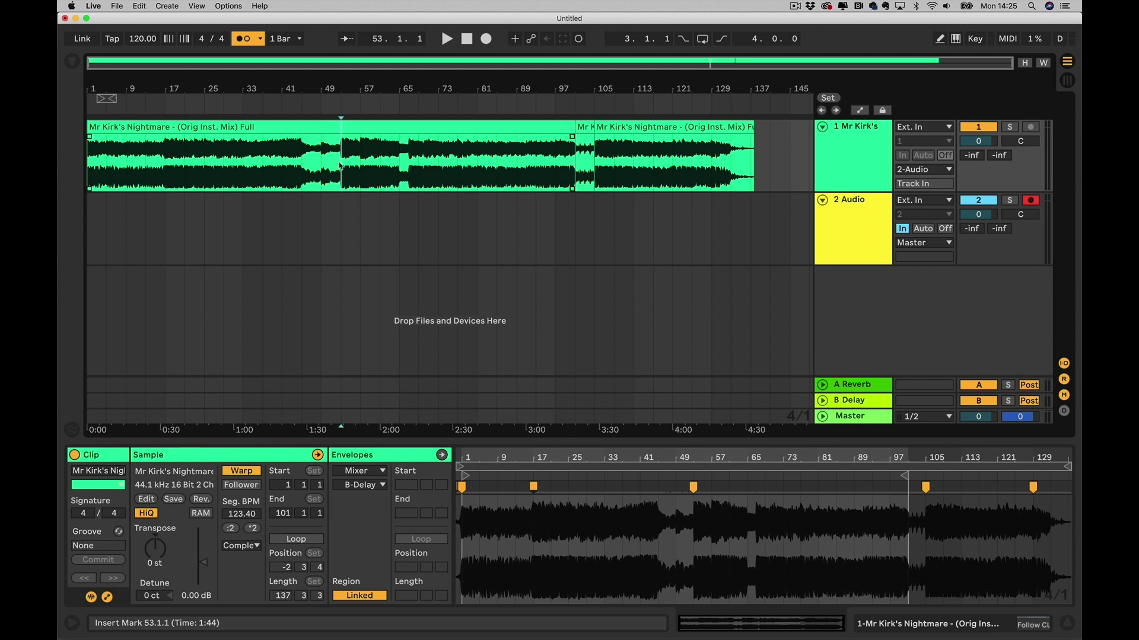
pyautogui.press('super+e')
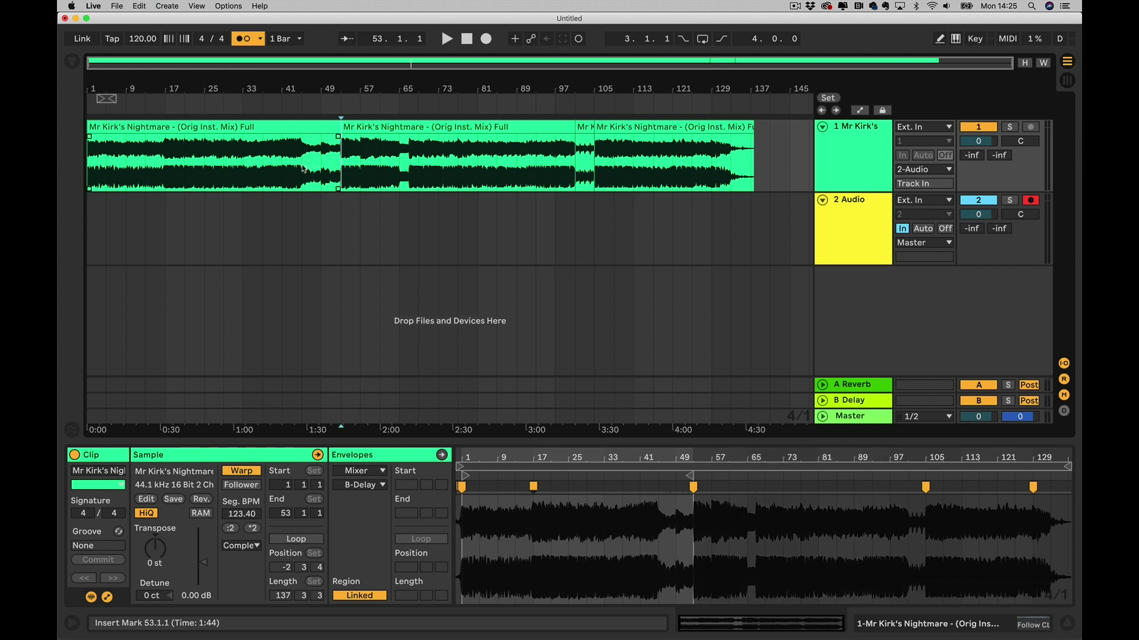
pyautogui.click(302, 167)
pyautogui.press('super+e')
pyautogui.click(165, 167)
pyautogui.press('super+e')
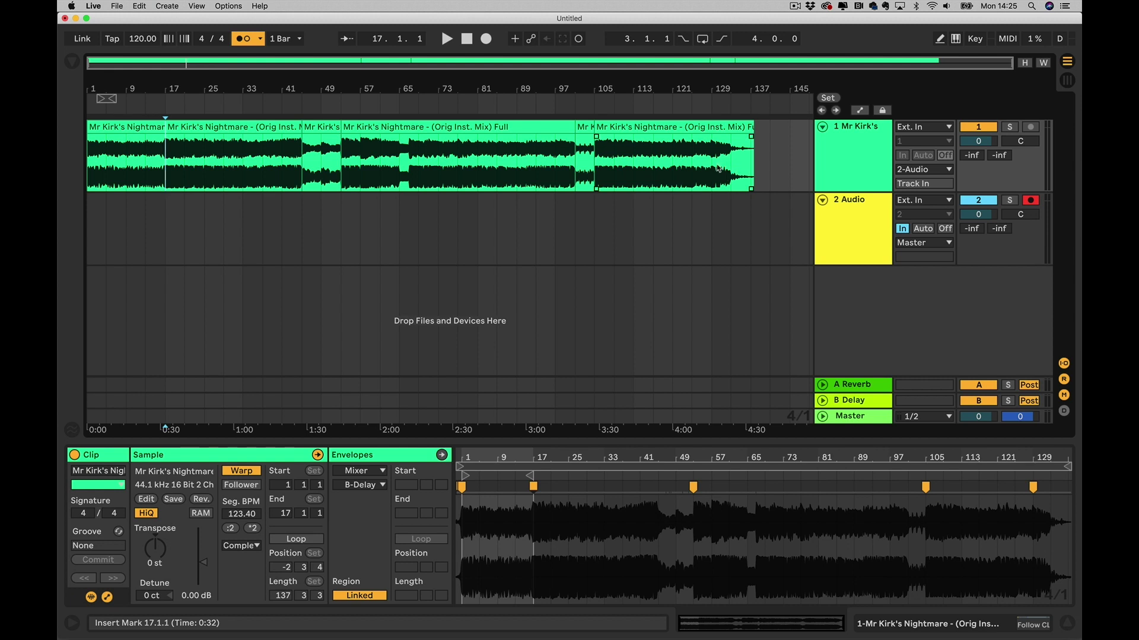
pyautogui.click(712, 168)
pyautogui.press('super+e')
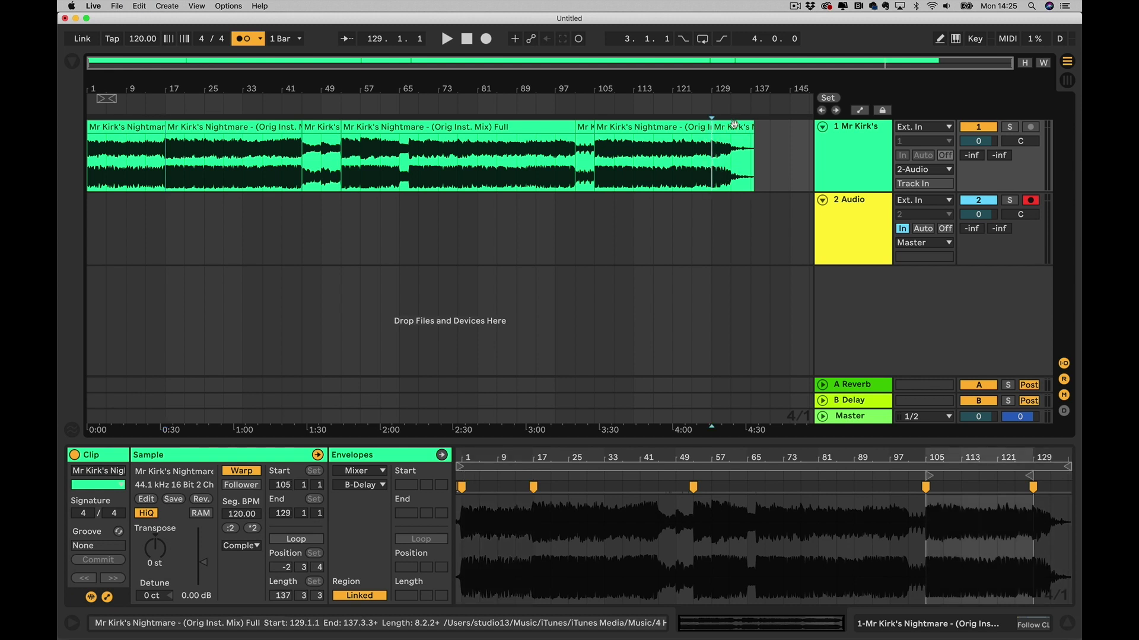
# Select all seven arrangement sections and place them in the first track's Session slots 3 to 9.
pyautogui.click(734, 125)
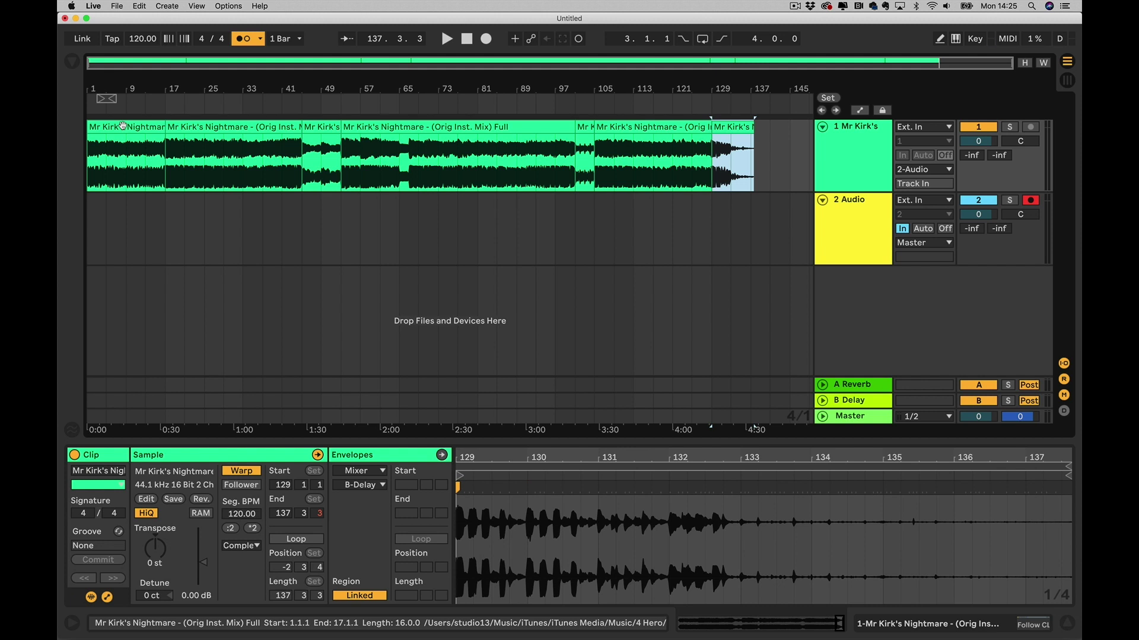
pyautogui.keyDown('shift'); pyautogui.click(123, 126); pyautogui.keyUp('shift')
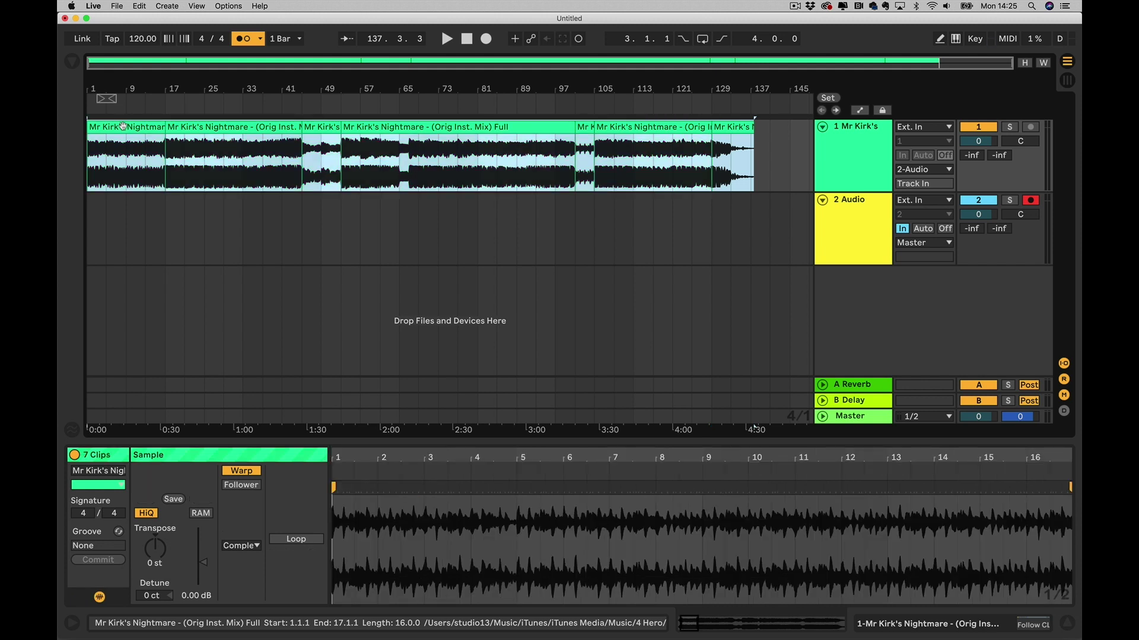
pyautogui.press('Tab')
pyautogui.moveTo(125, 131); pyautogui.dragTo(123, 109)
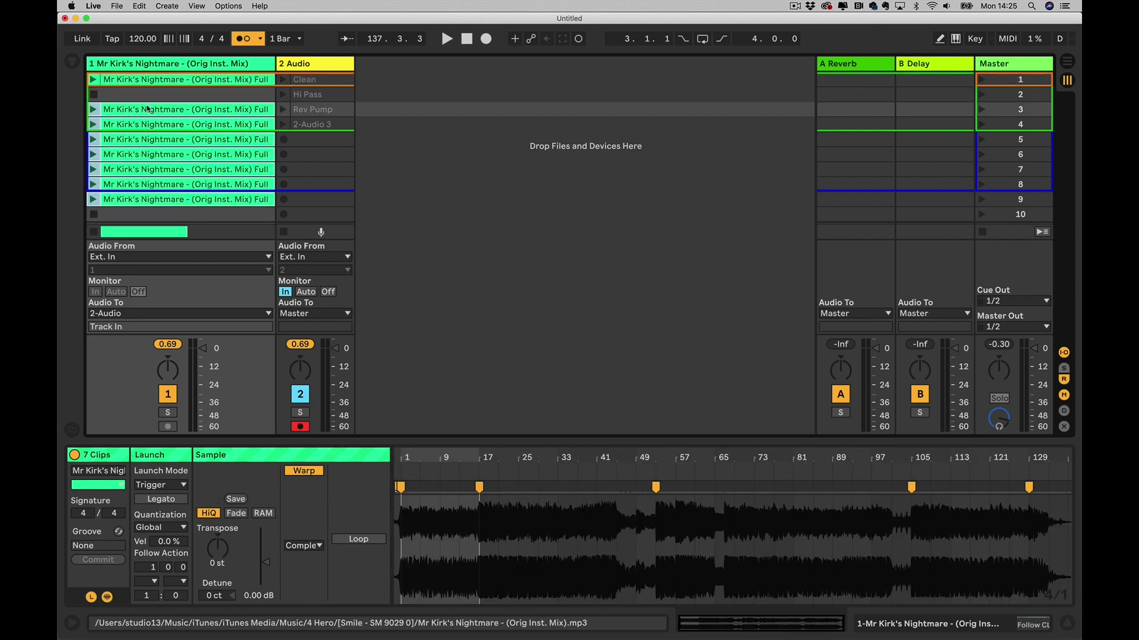
# Audition the slot 3 clip from near its end with the Follow CLIP XL device shown, and stop the track.
pyautogui.click(149, 110)
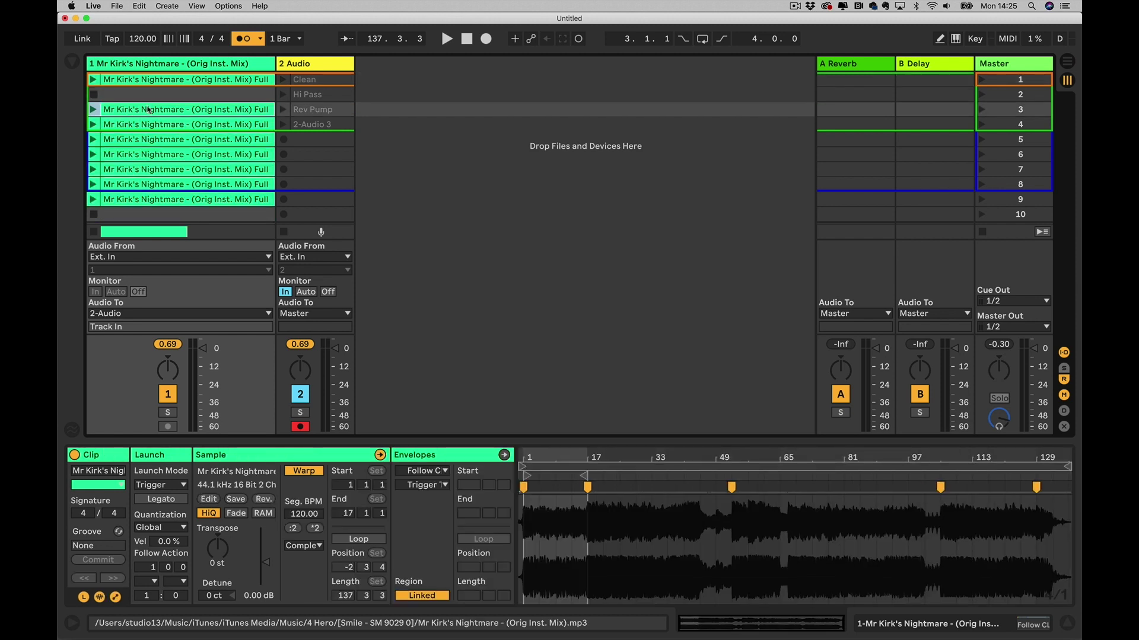
pyautogui.click(93, 109)
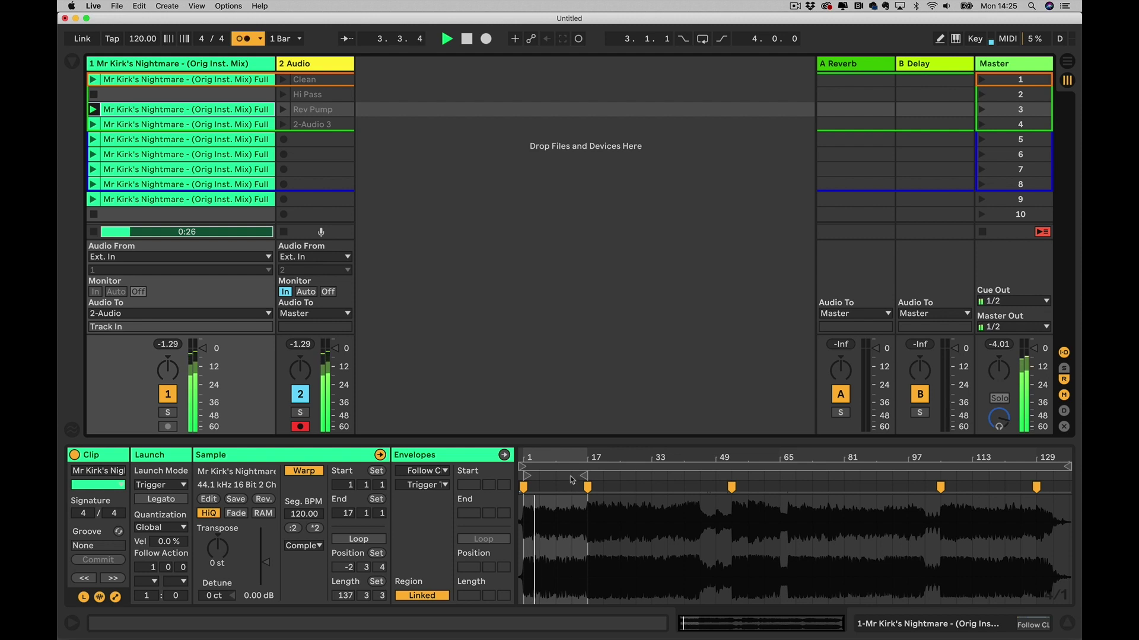
pyautogui.click(569, 478)
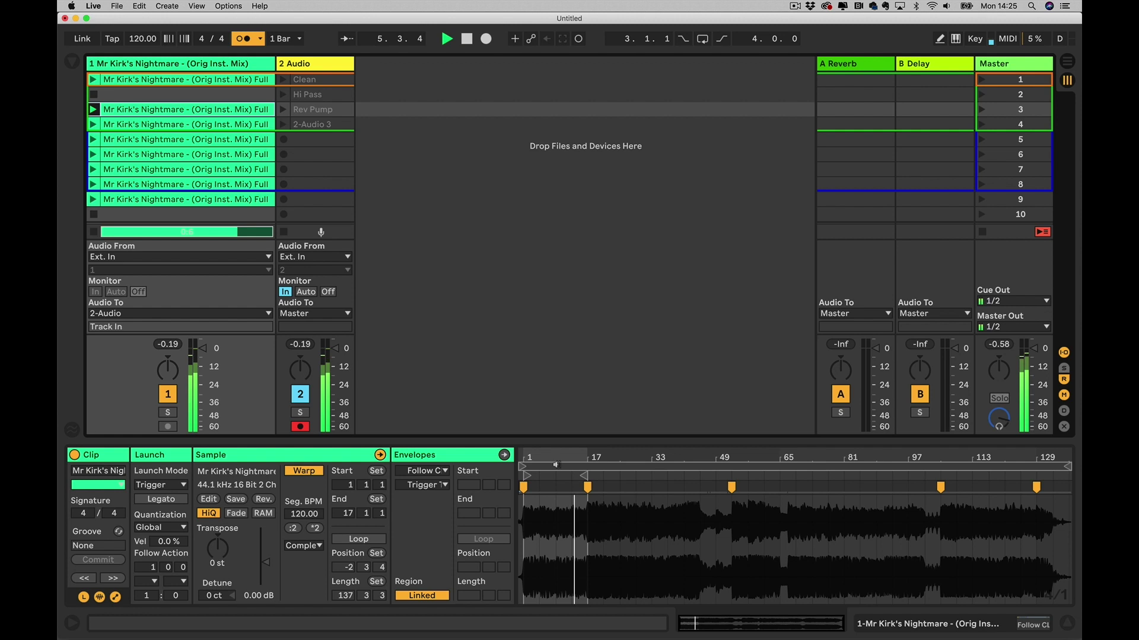
pyautogui.click(174, 66)
pyautogui.click(174, 66)
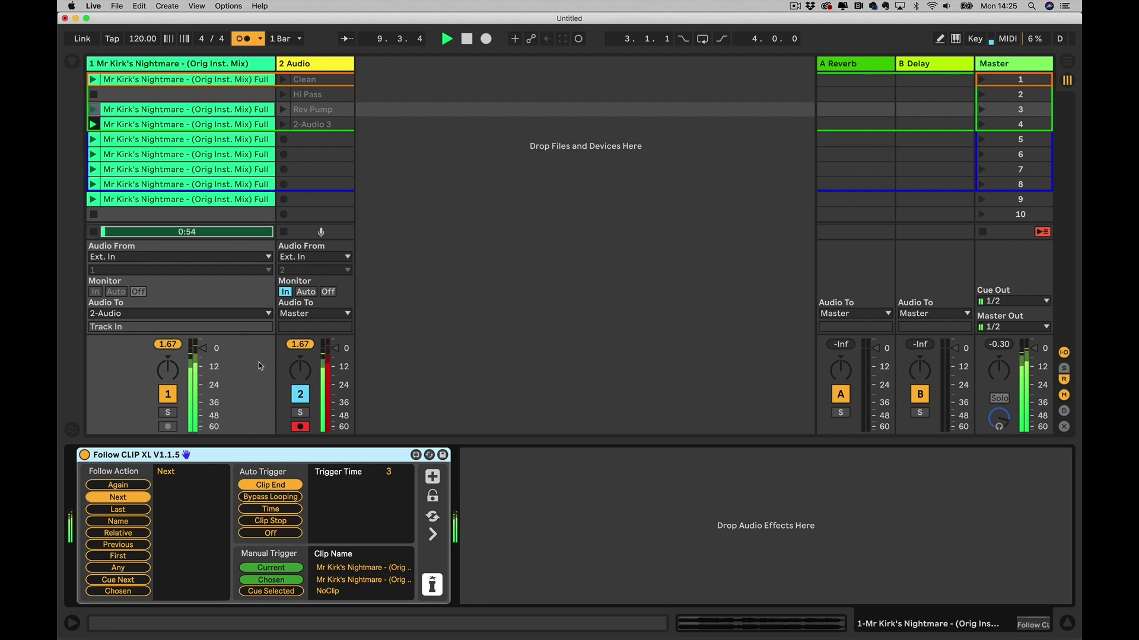
pyautogui.click(93, 232)
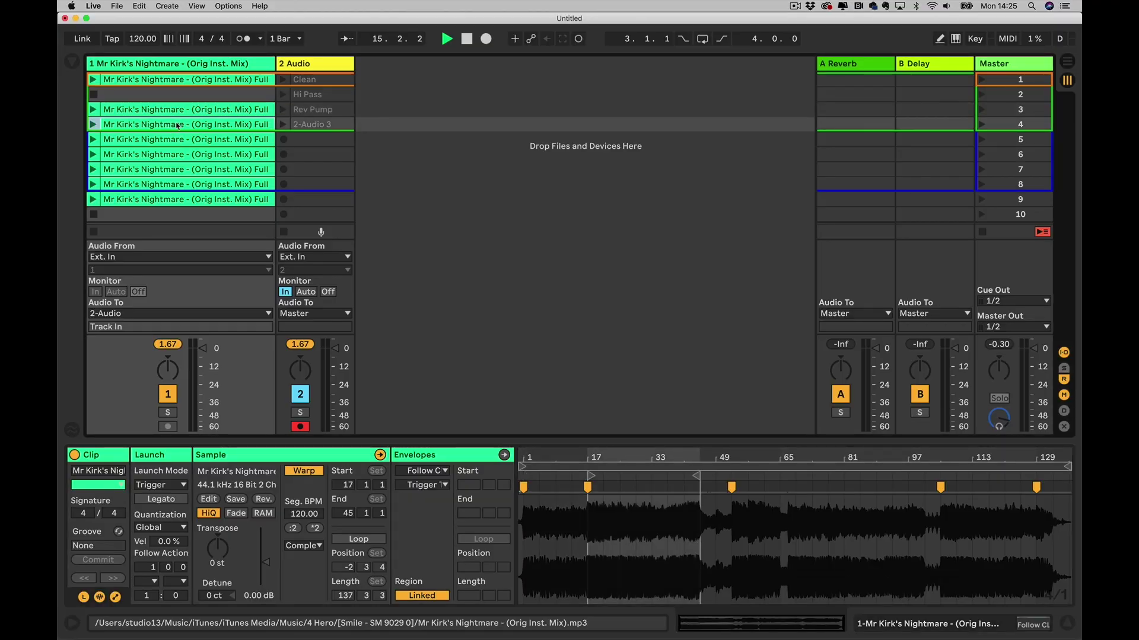
# Select the clip in slot 5 of the first track to inspect its sample region.
pyautogui.press('Down')
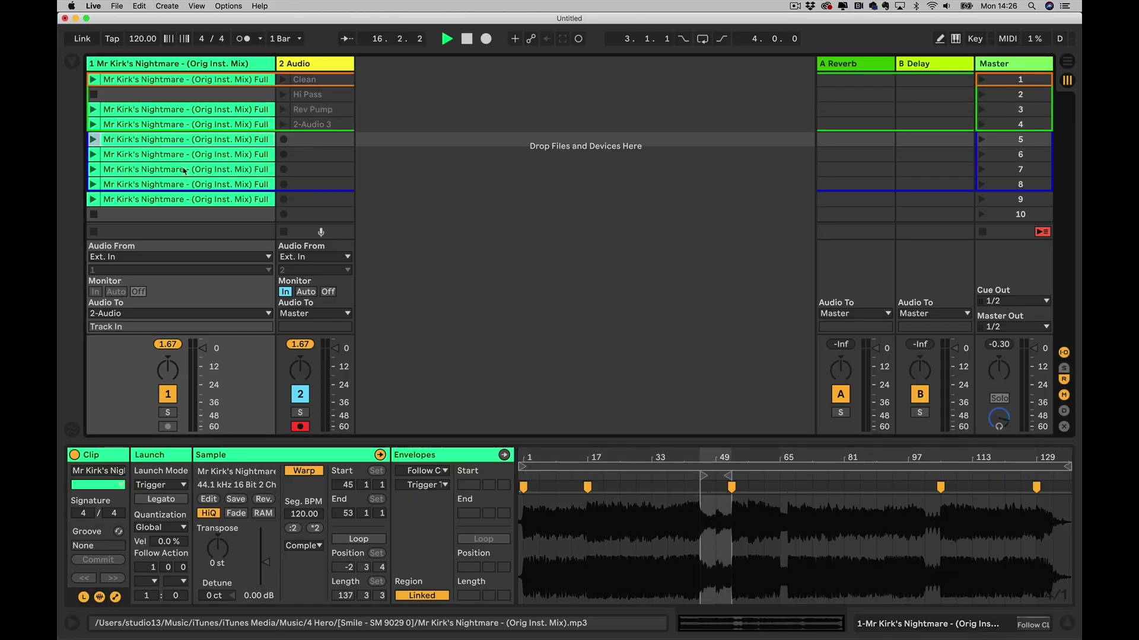